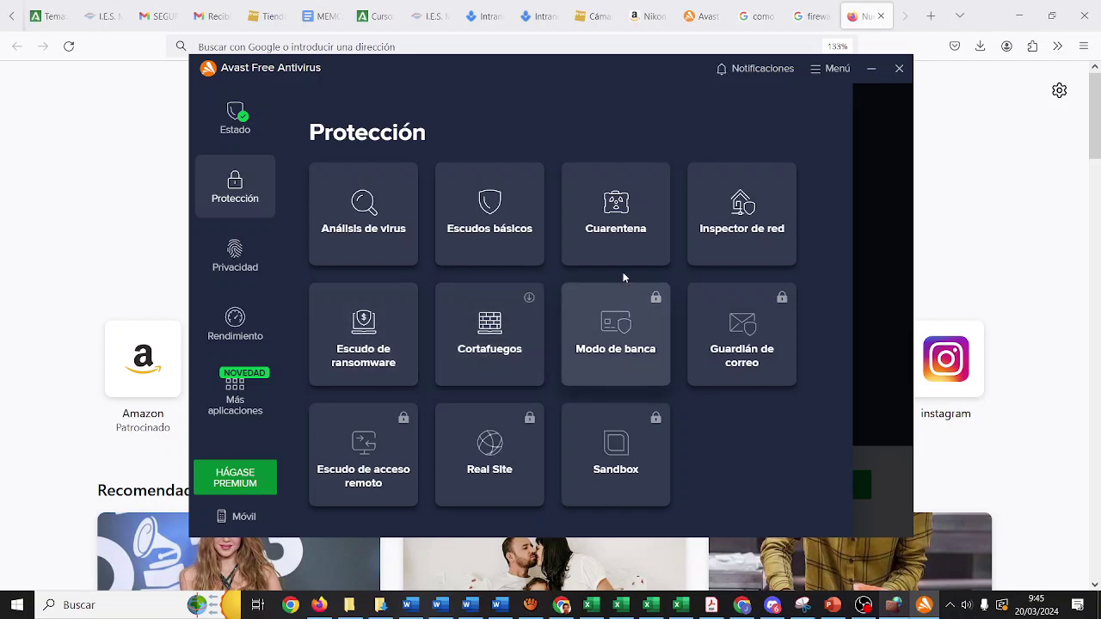
Minimize the antivirus window, search the web for "ccleaner" and open the official CCleaner website
left_click(872, 72)
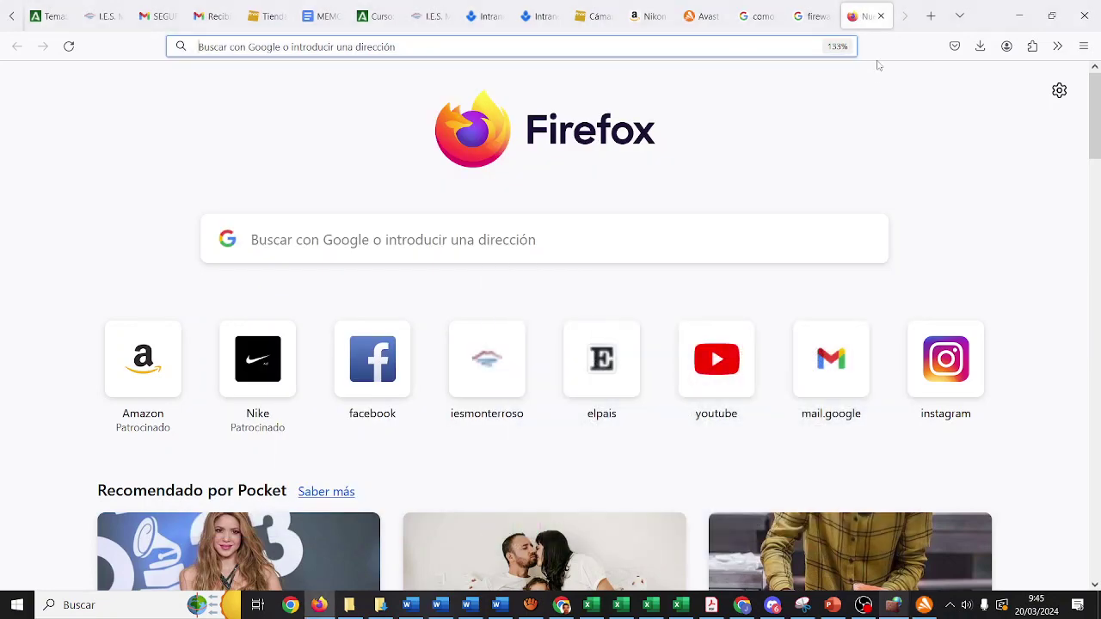
left_click(727, 44)
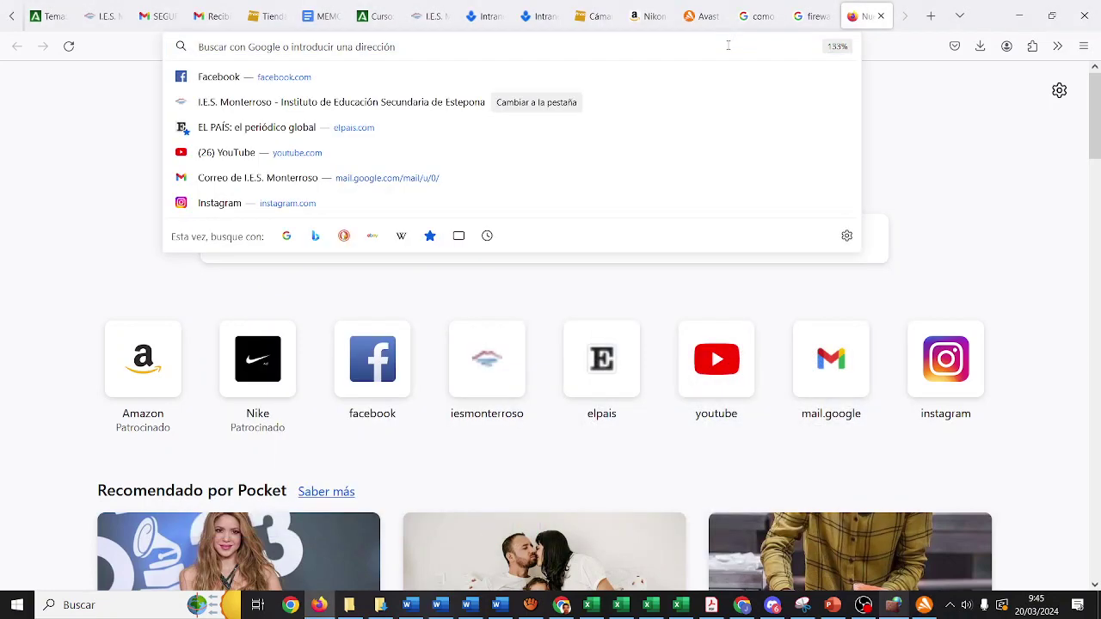
type("ccleaner")
key("Return")
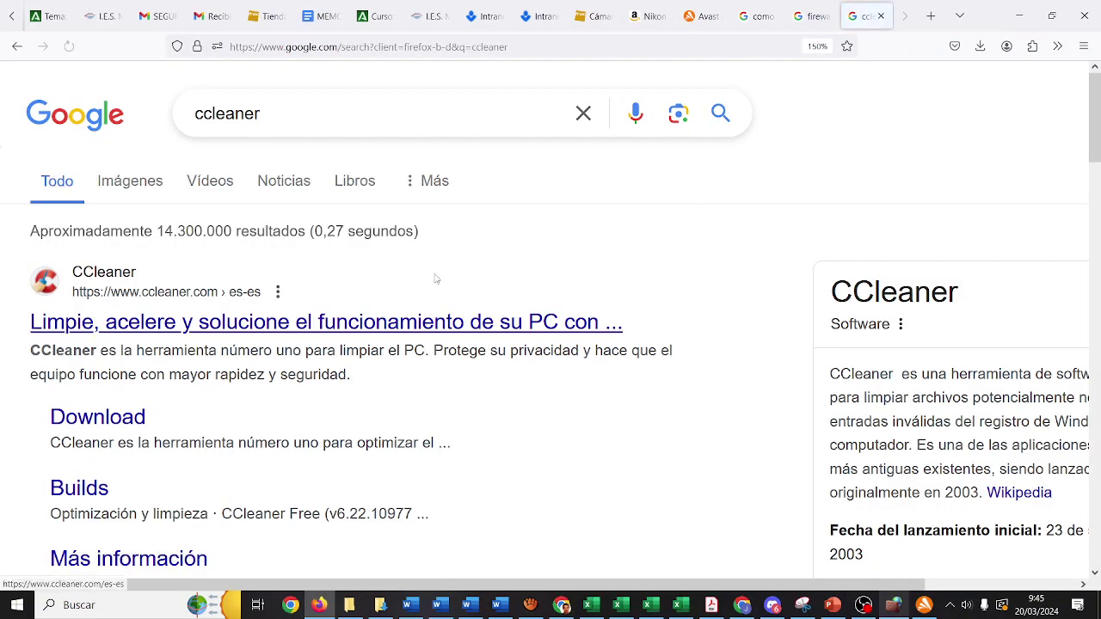
left_click(296, 321)
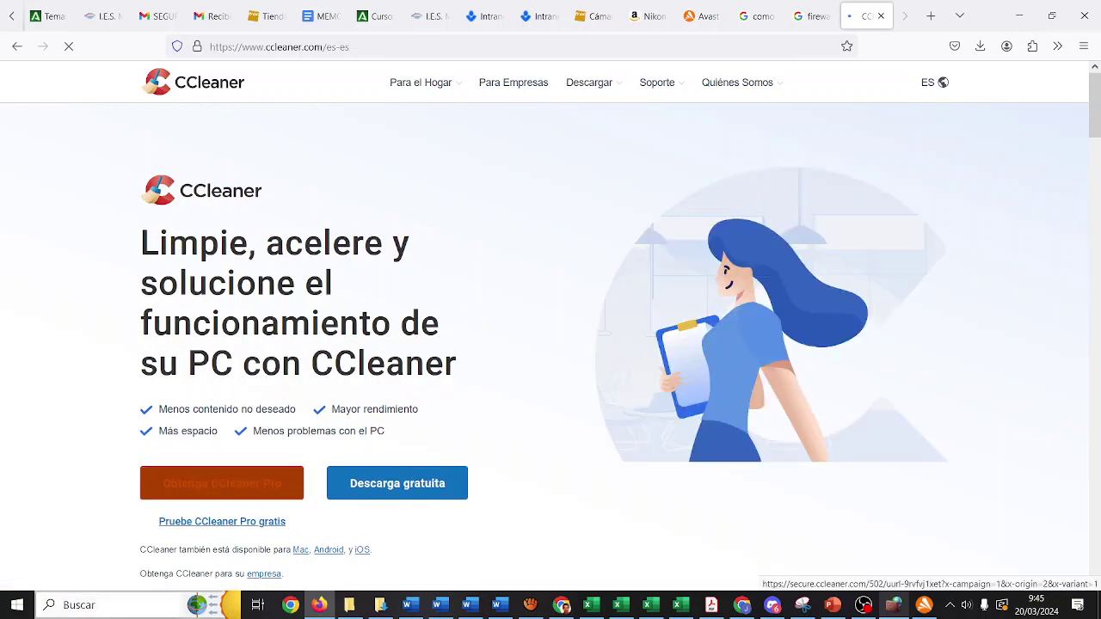
Find the installed CCleaner application with the Windows search and launch it
left_click(10, 612)
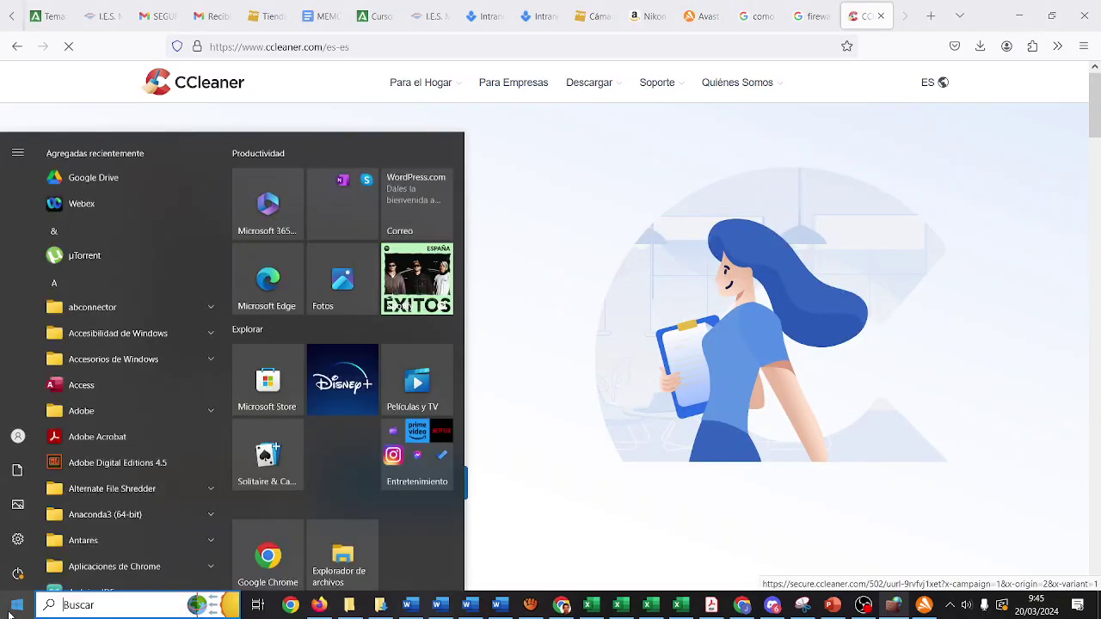
type("ccle")
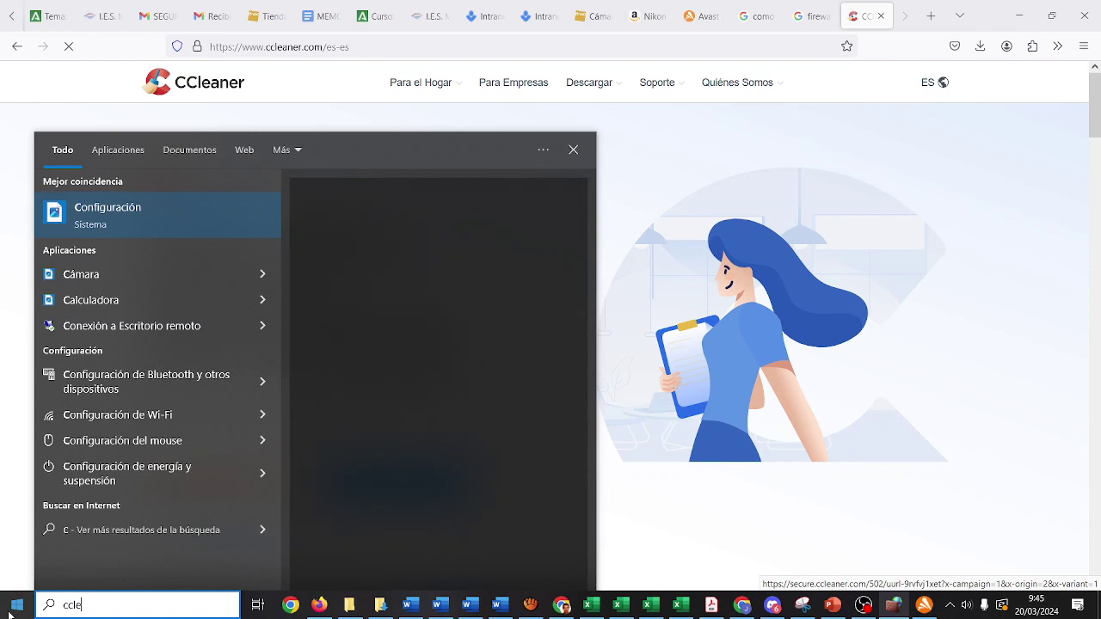
type("aner")
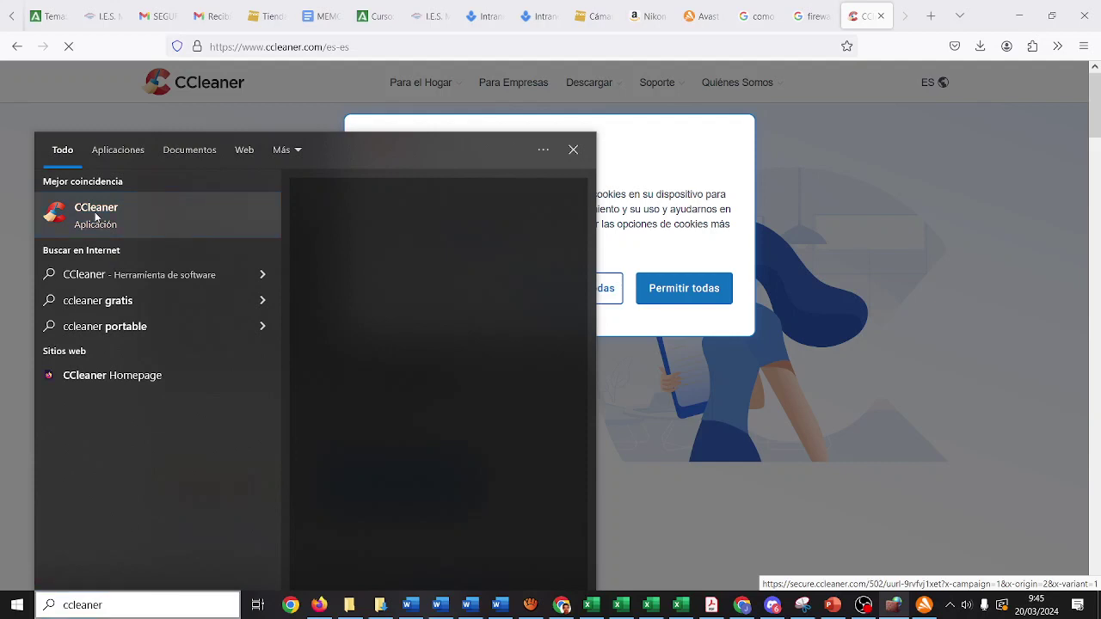
left_click(95, 217)
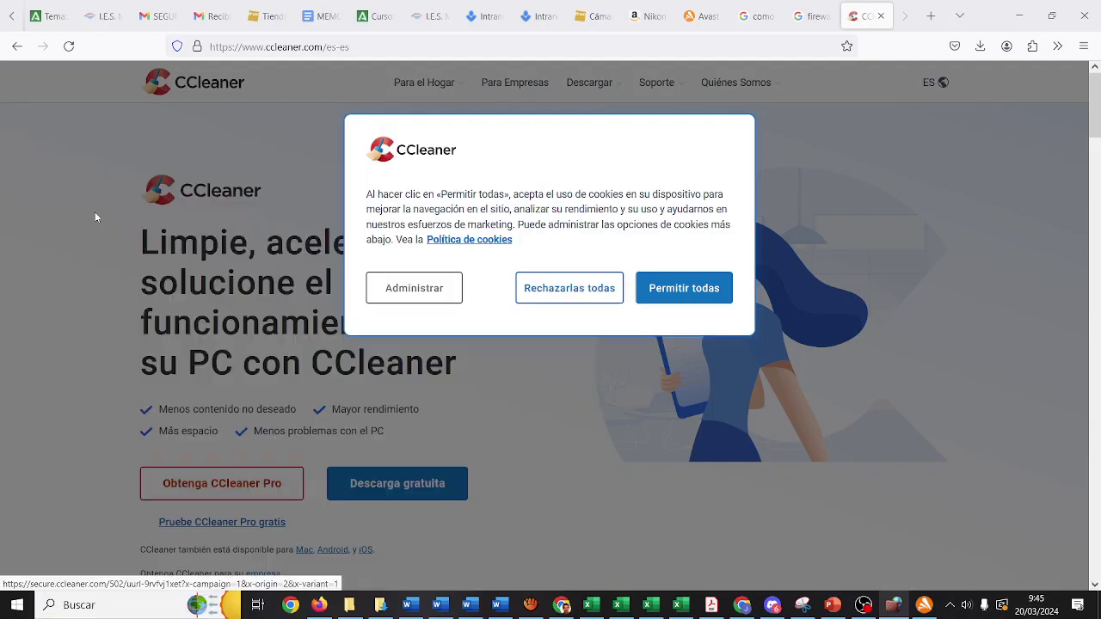
Allow all cookies on the CCleaner website and check which apps are running in the background
left_click(668, 293)
scroll(344, 370, "down", 2)
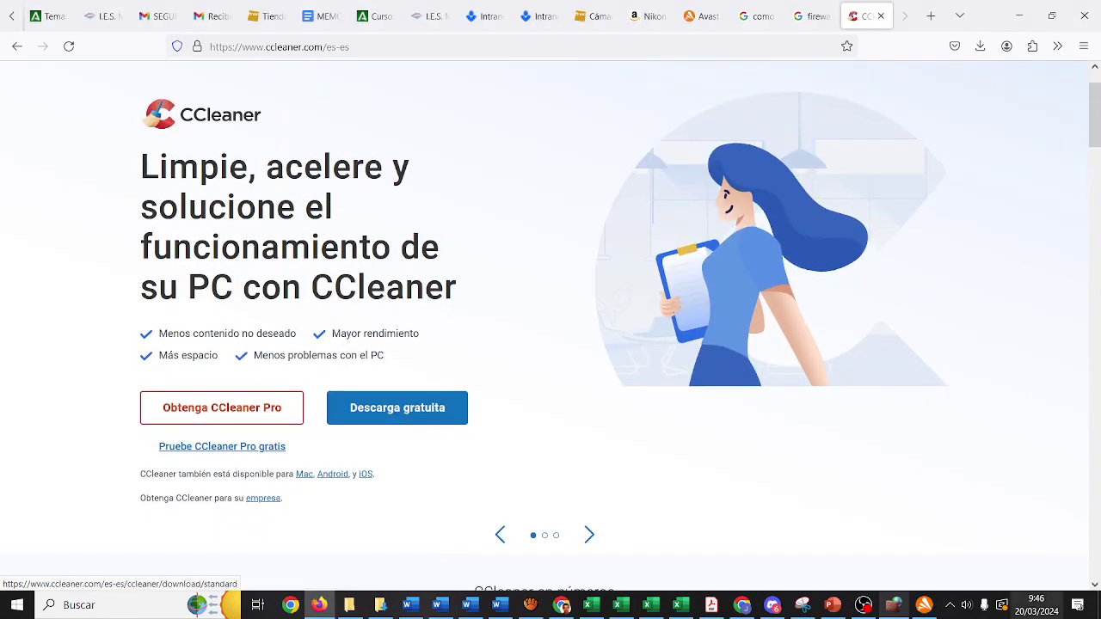
left_click(951, 606)
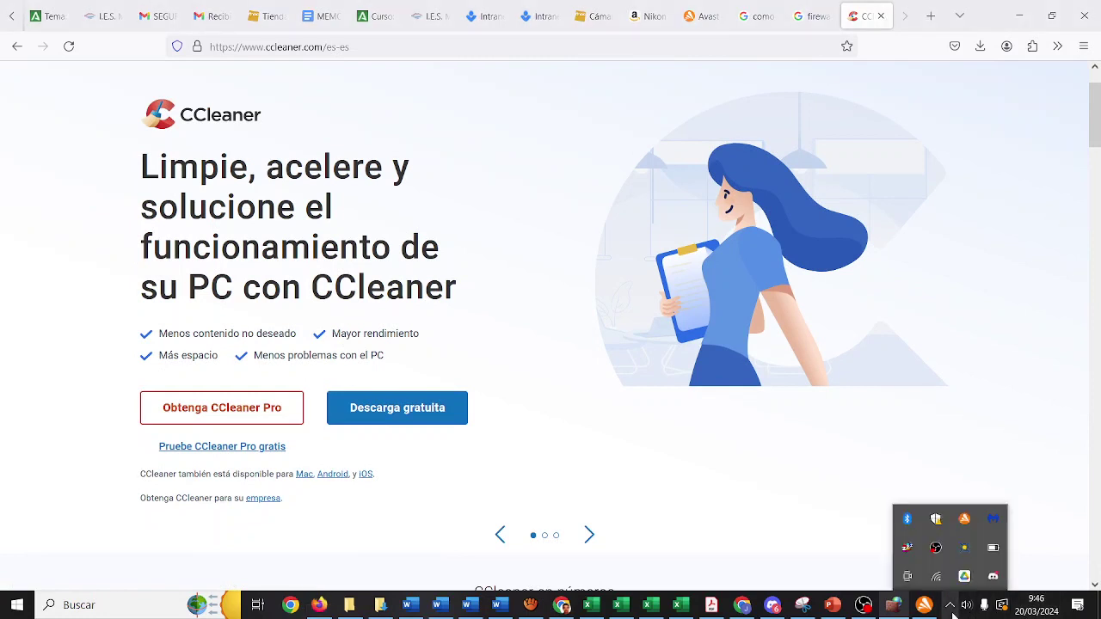
left_click(951, 610)
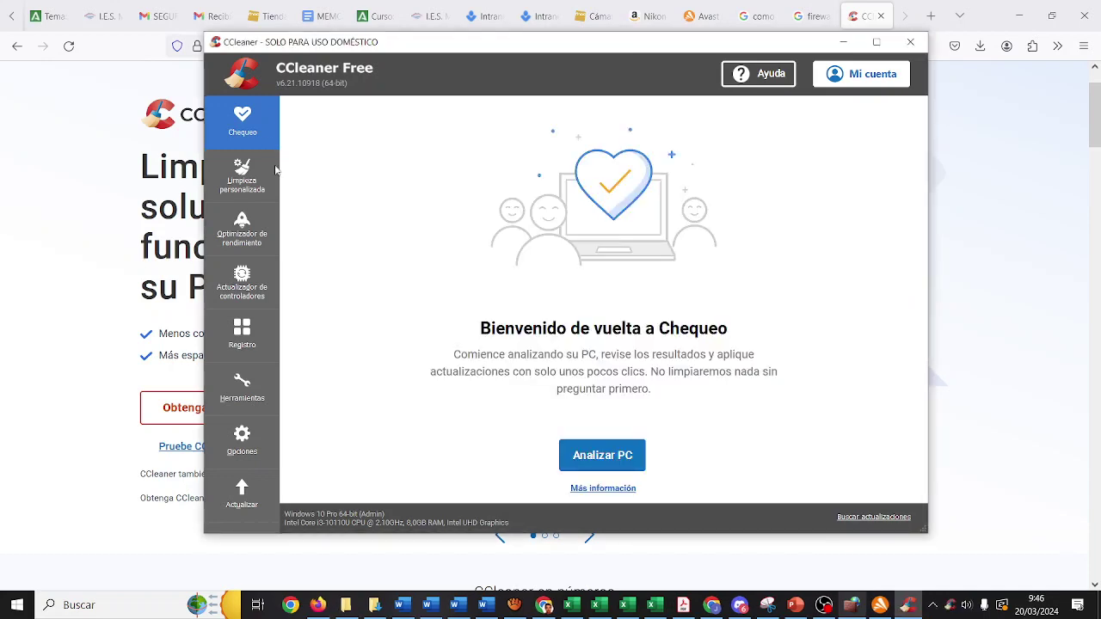
Start the Chequeo analysis of the PC, choosing only Edge Chromium as the program to close and forcing it to close
left_click(615, 451)
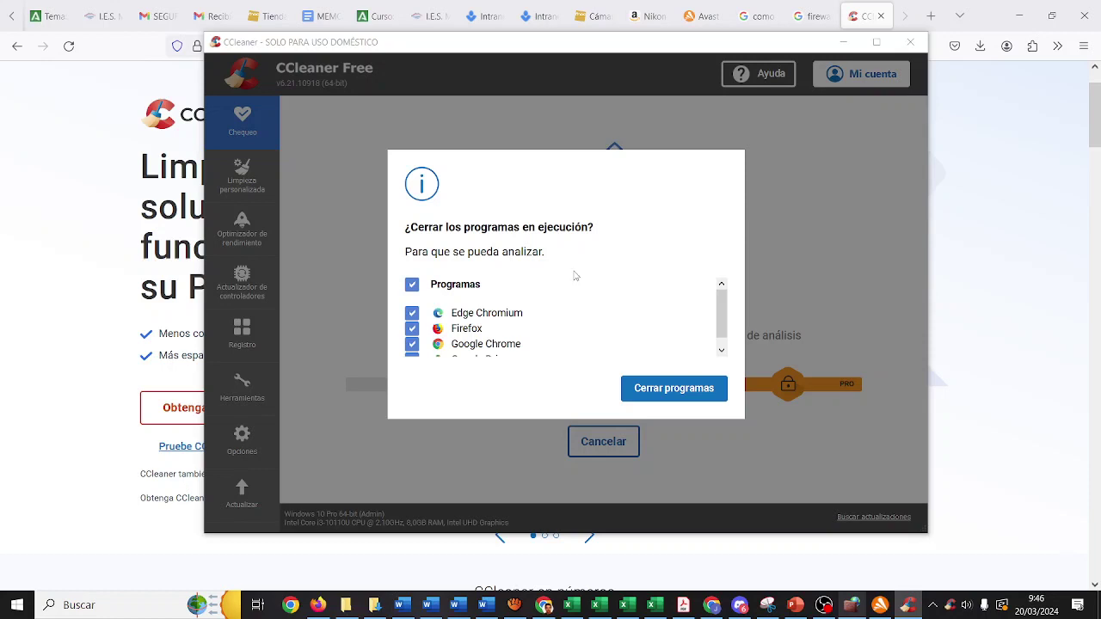
scroll(719, 327, "down", 1)
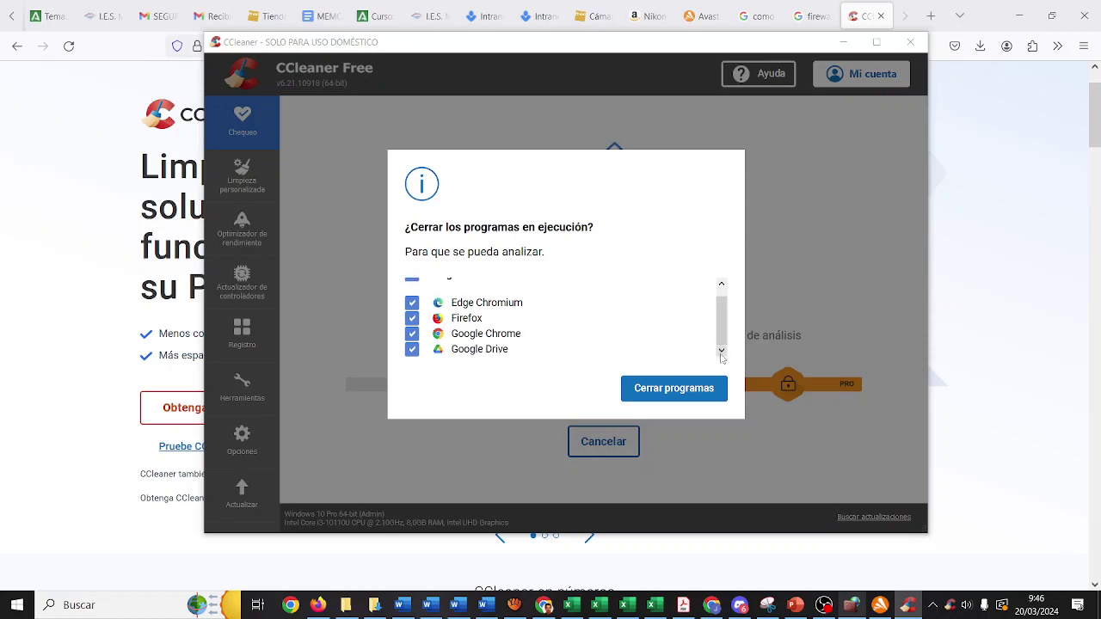
scroll(429, 313, "up", 1)
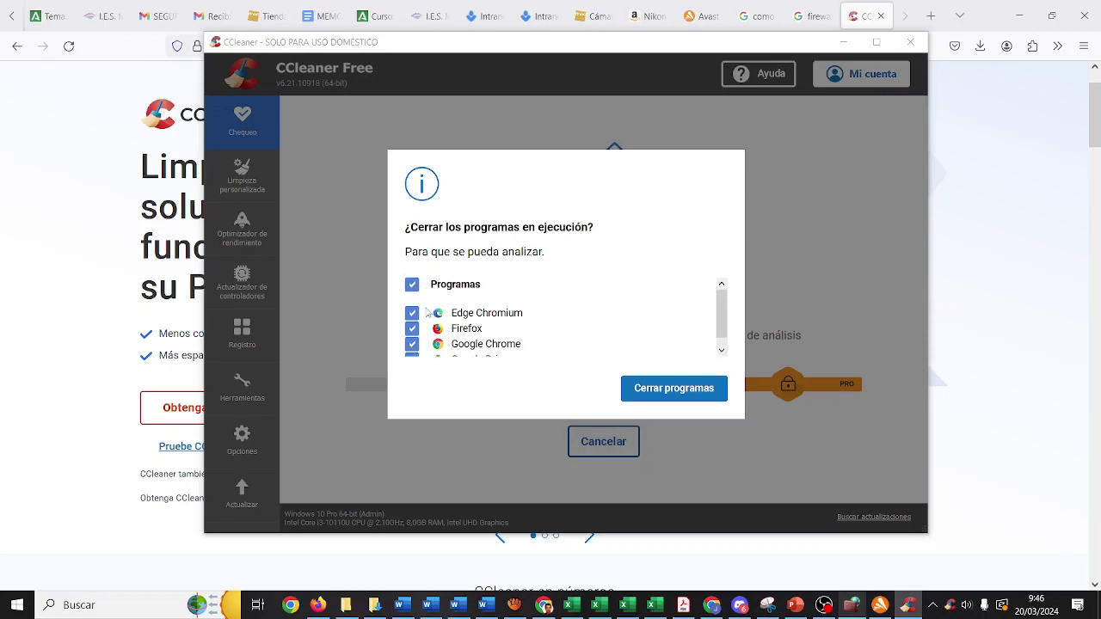
left_click(410, 289)
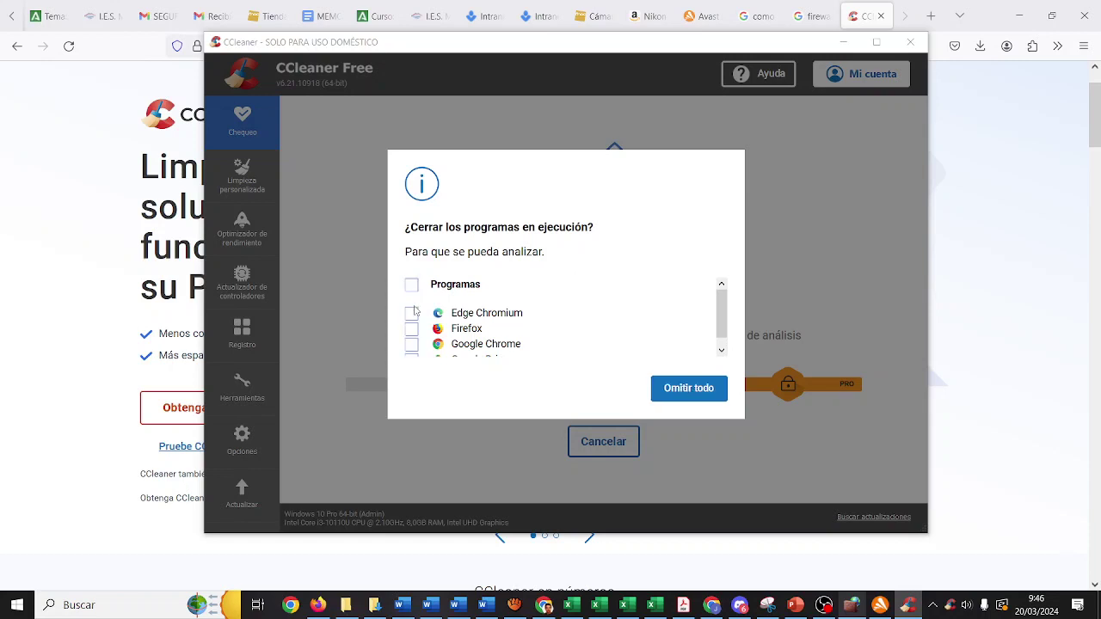
left_click(412, 316)
scroll(499, 315, "down", 1)
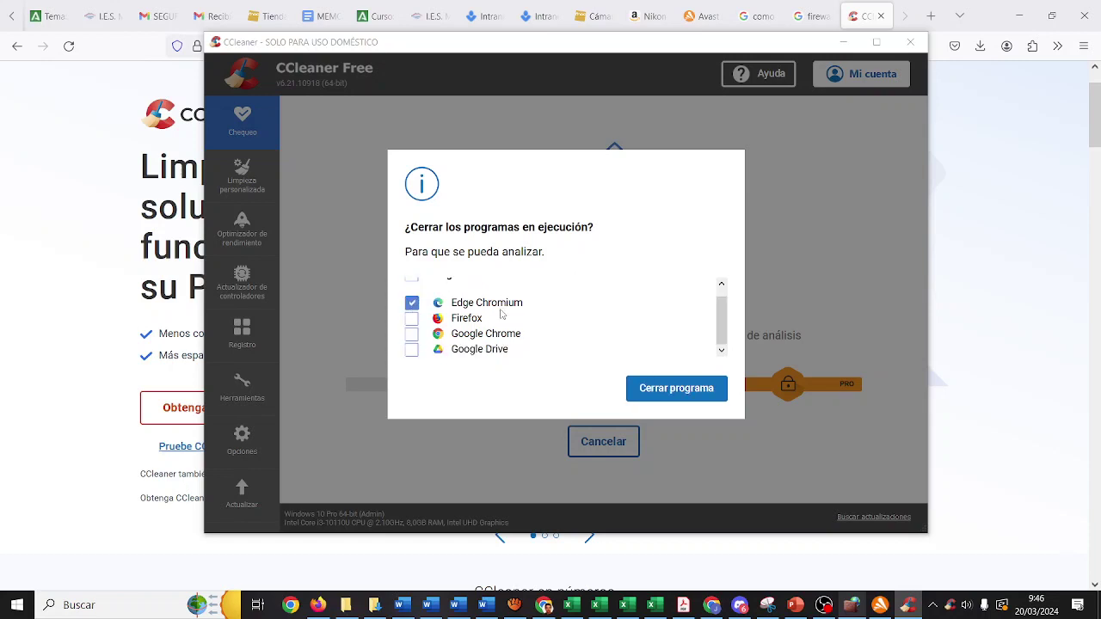
left_click(698, 396)
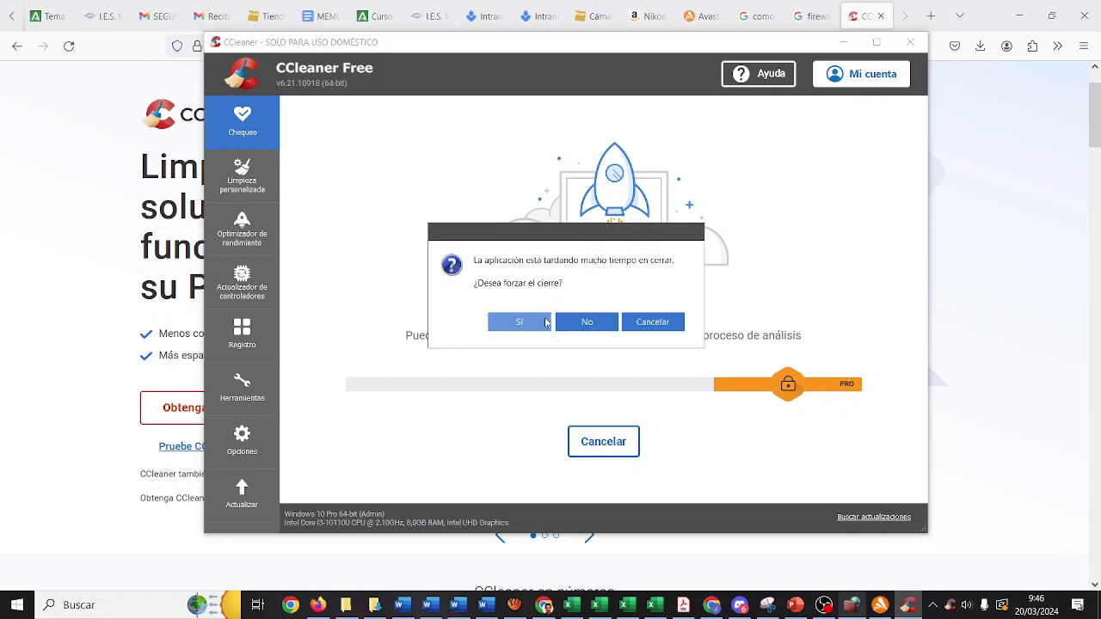
left_click(523, 322)
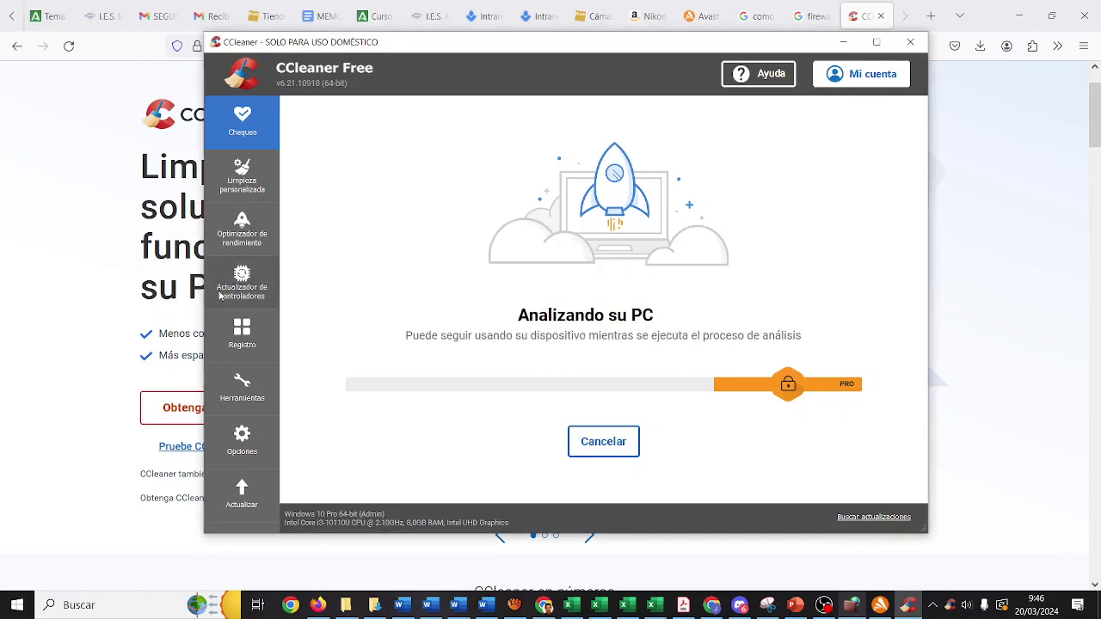
Examine the Windows and Programas cleaning options under Limpieza personalizada
left_click(245, 226)
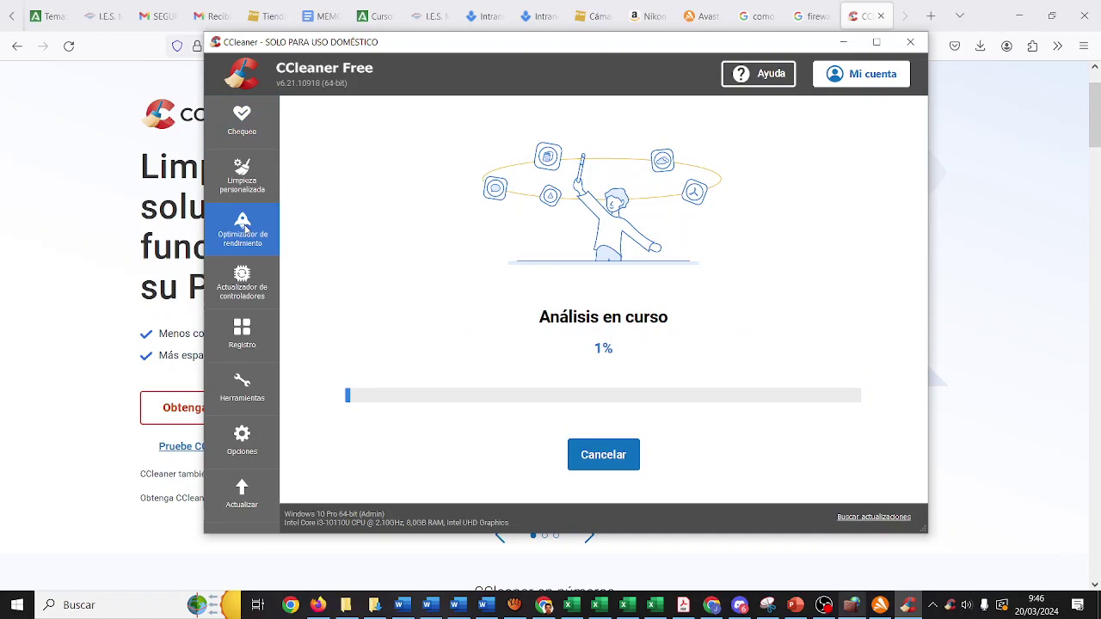
left_click(245, 191)
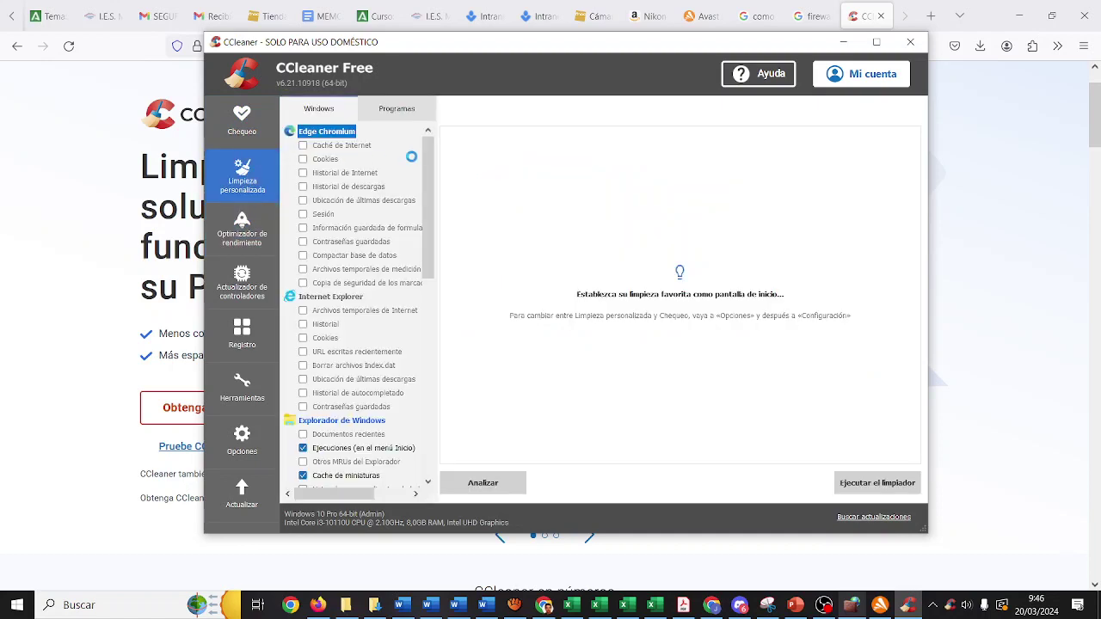
scroll(427, 166, "down", 3)
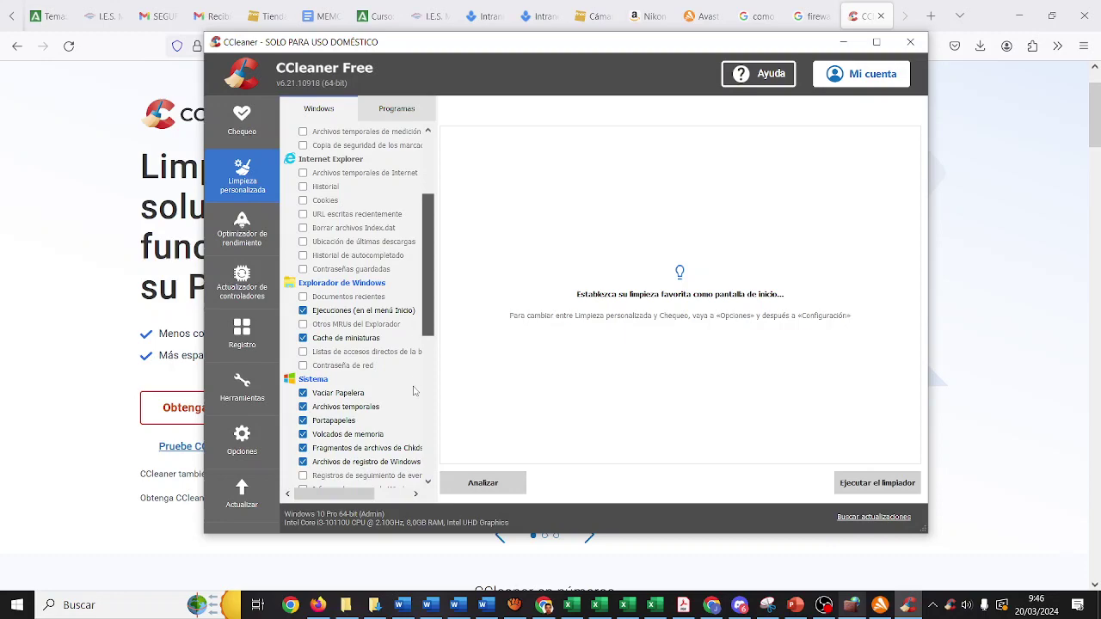
scroll(387, 306, "down", 10)
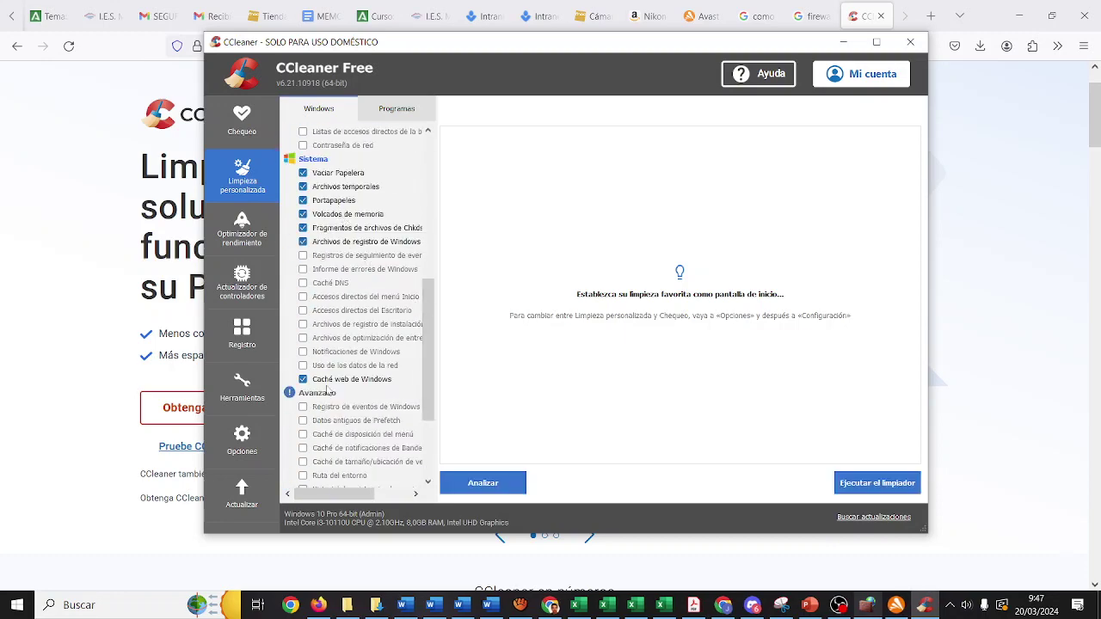
left_click(397, 108)
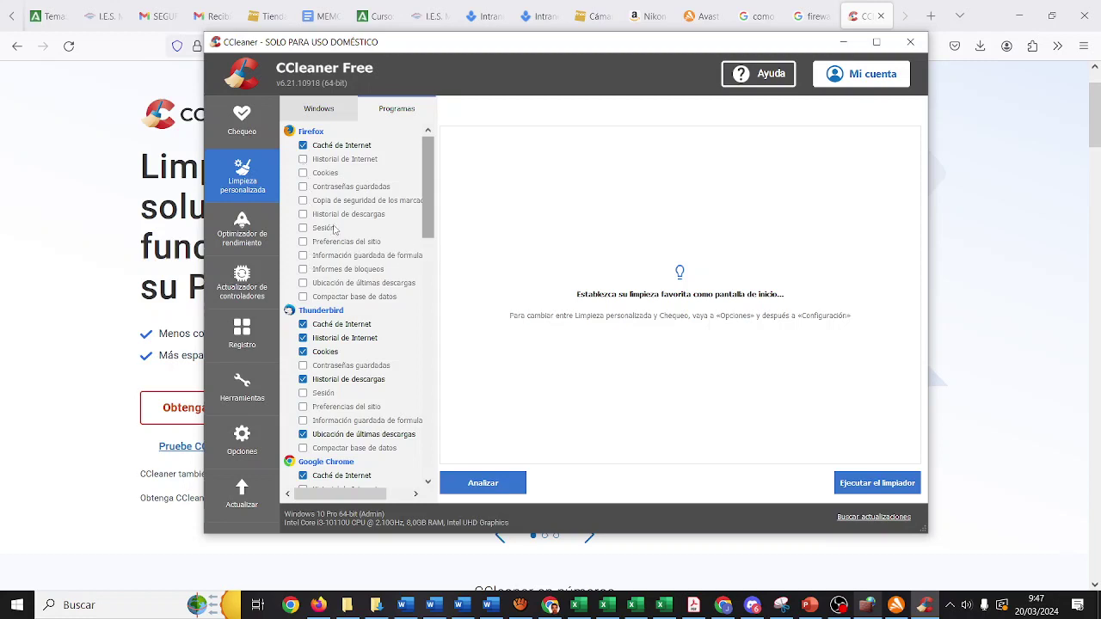
scroll(334, 230, "down", 2)
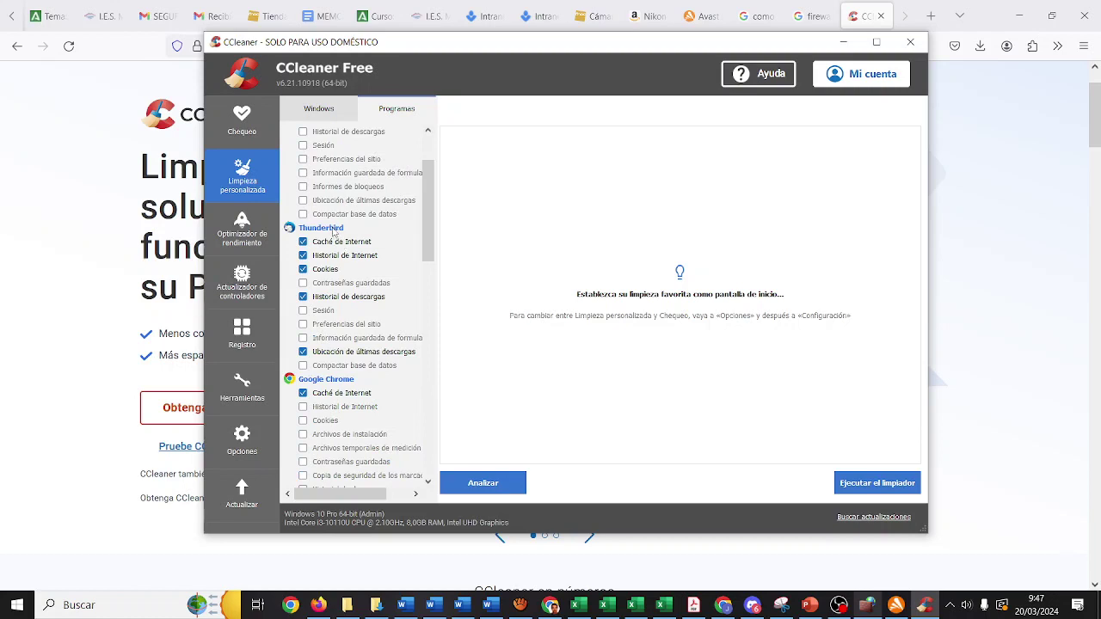
scroll(340, 241, "down", 3)
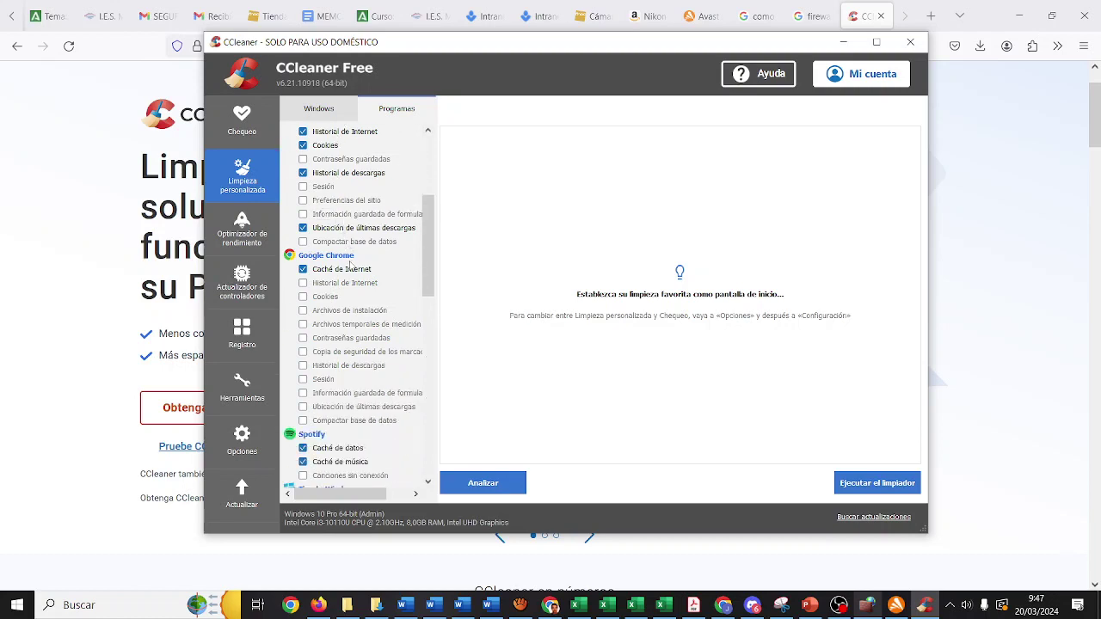
scroll(350, 266, "down", 7)
scroll(338, 215, "up", 1)
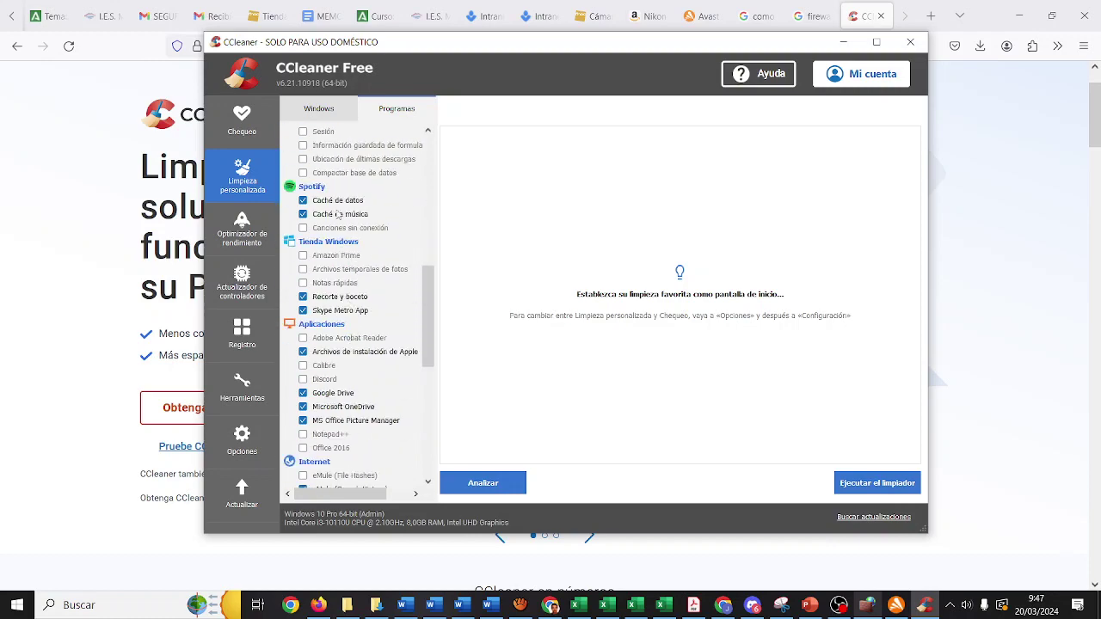
scroll(336, 222, "down", 2)
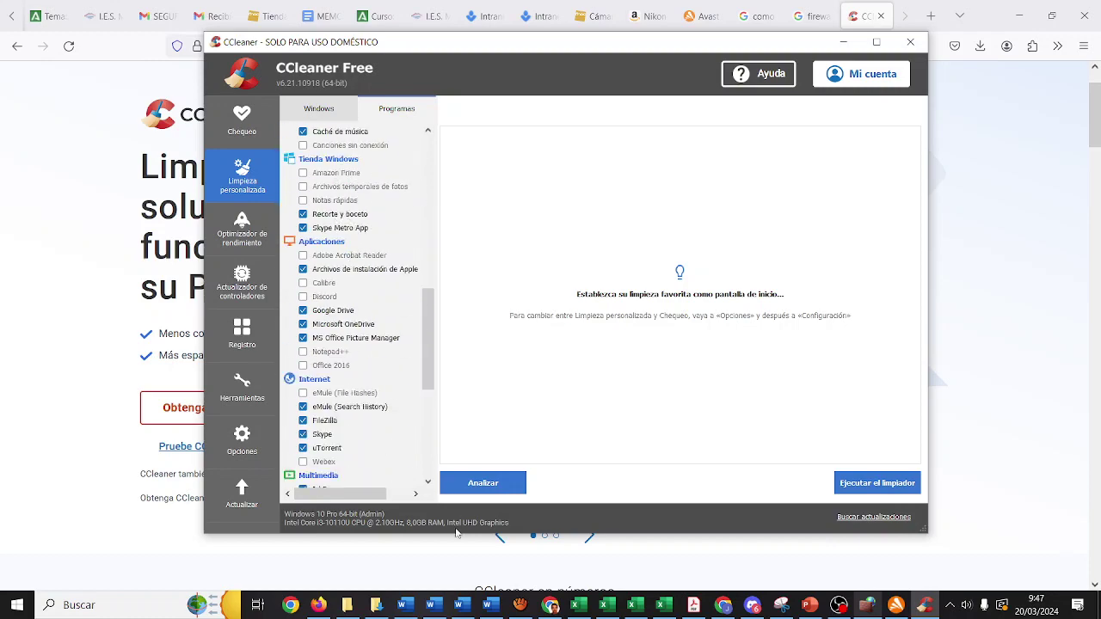
Check the free space of the local disk (C:) in File Explorer, leaving its window minimized
left_click(375, 606)
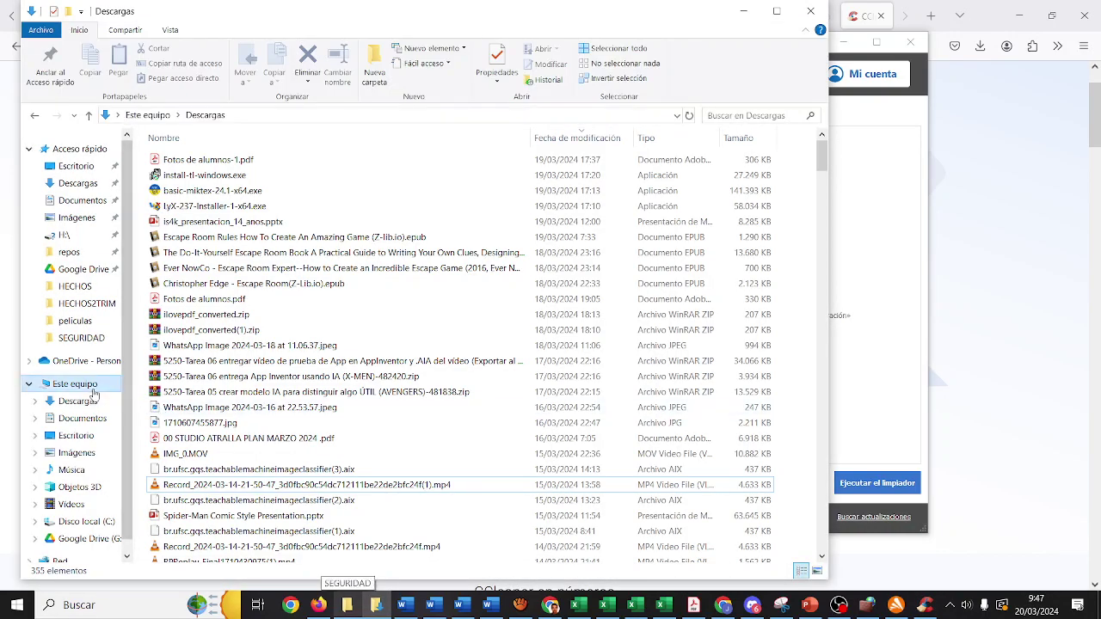
left_click(93, 389)
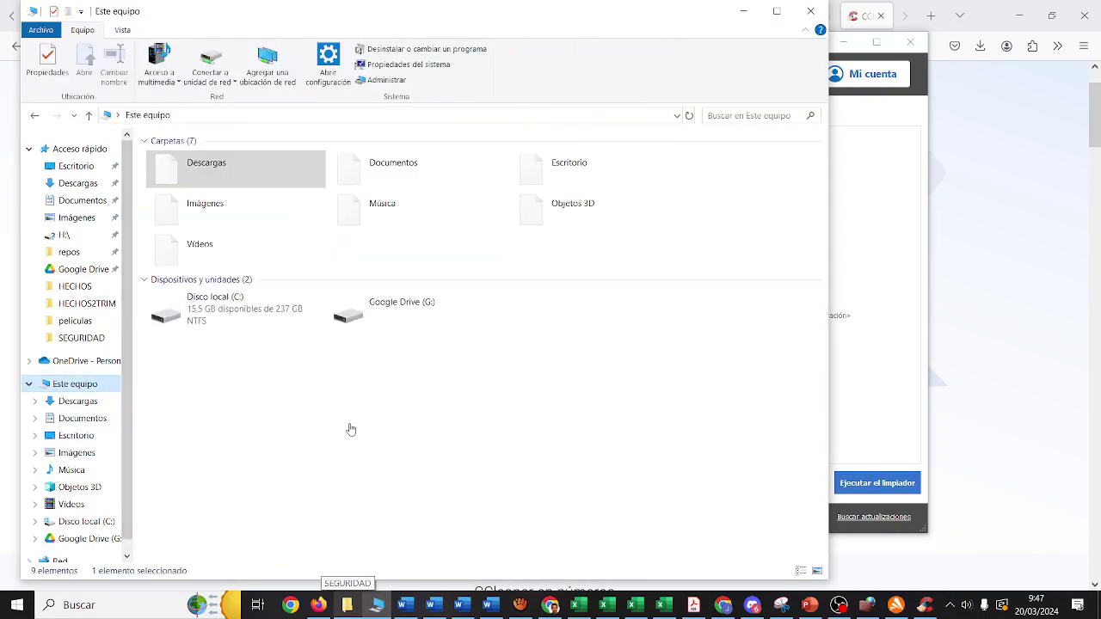
left_click(743, 11)
Analyze the files selected for custom cleaning, forcing Firefox to close and letting CCleaner close Google Chrome
left_click(514, 483)
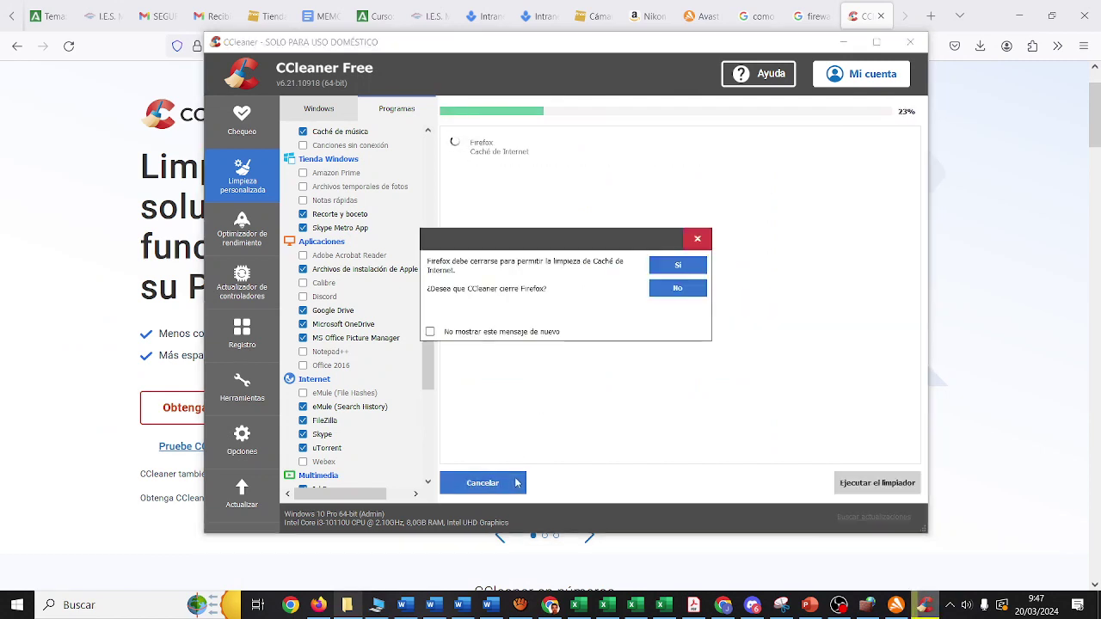
left_click(678, 268)
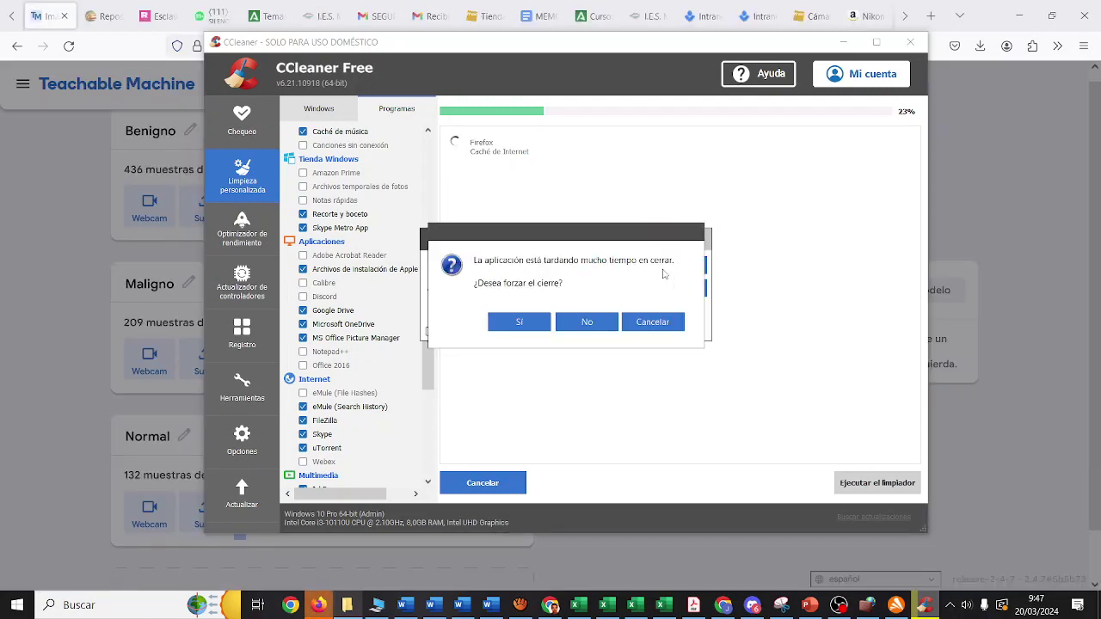
left_click(539, 323)
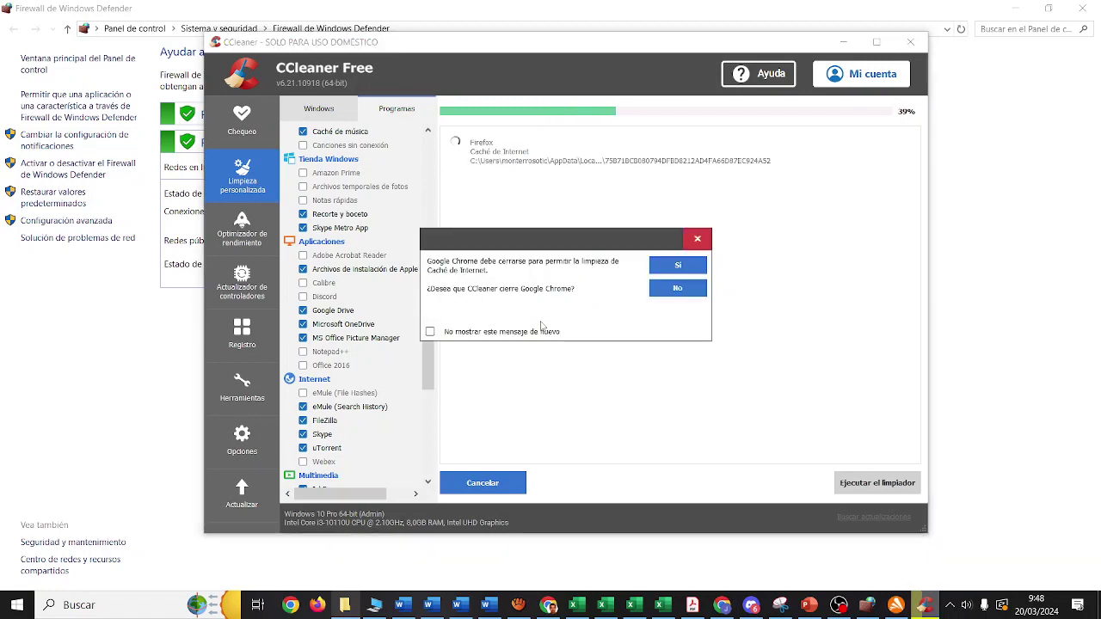
left_click(660, 271)
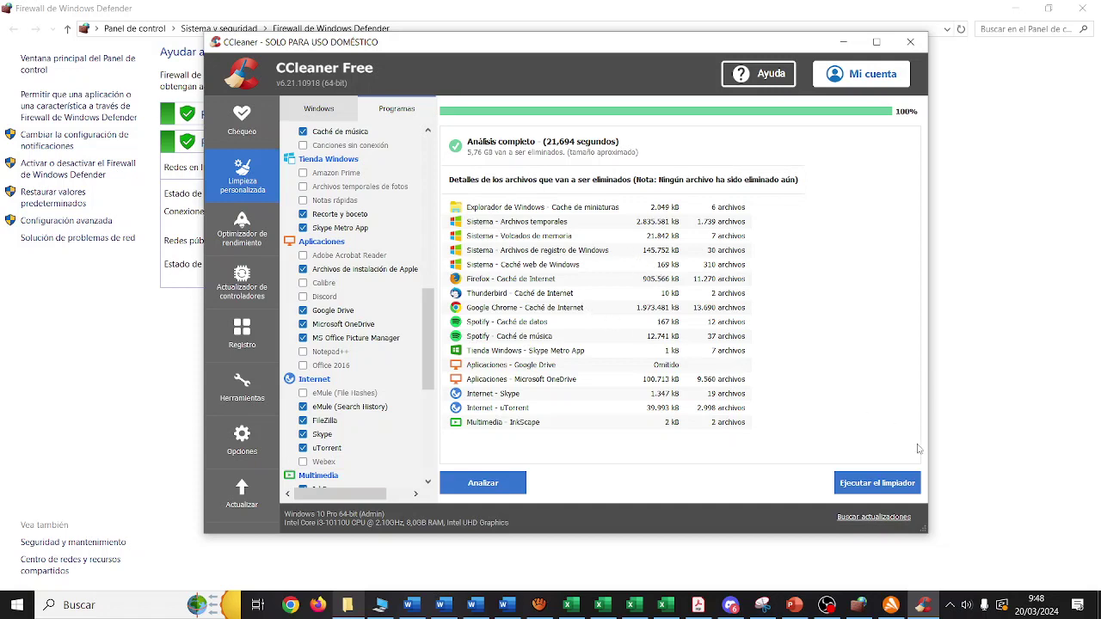
Run the cleaner on the analyzed files and close CCleaner once the cleaning is complete
left_click(894, 493)
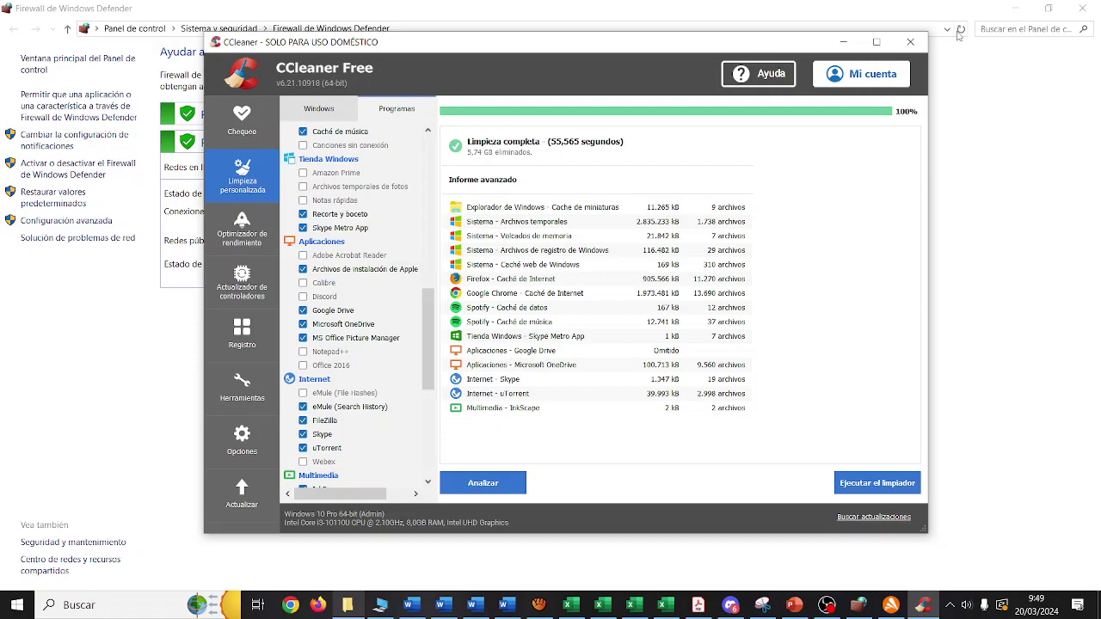
left_click(910, 41)
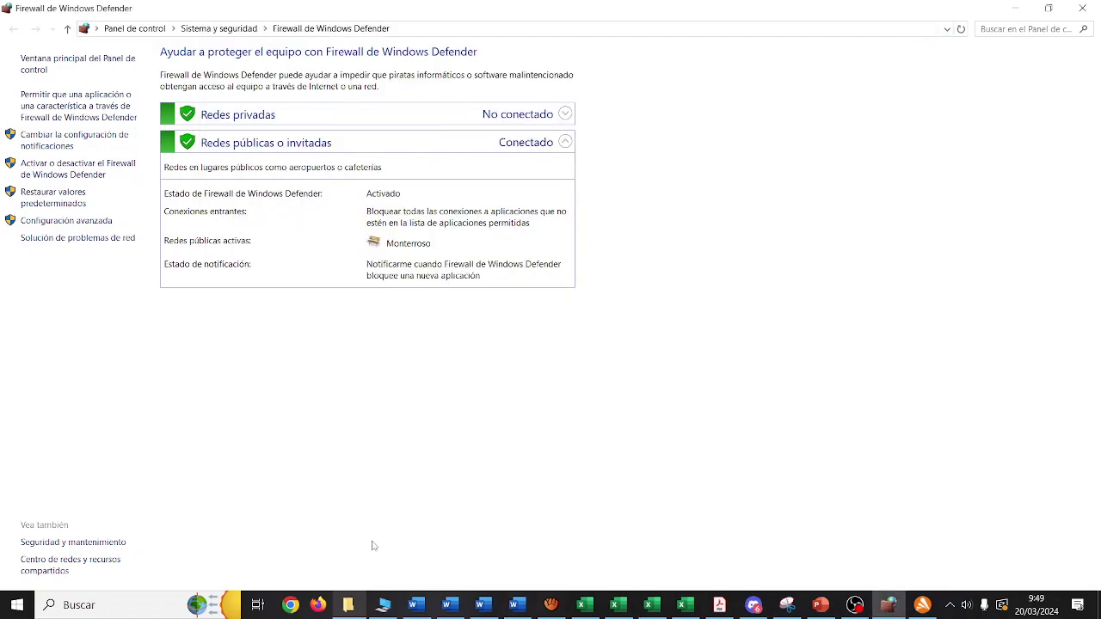
Switch to Firefox and view the recent browsing history in its Historial list
left_click(348, 607)
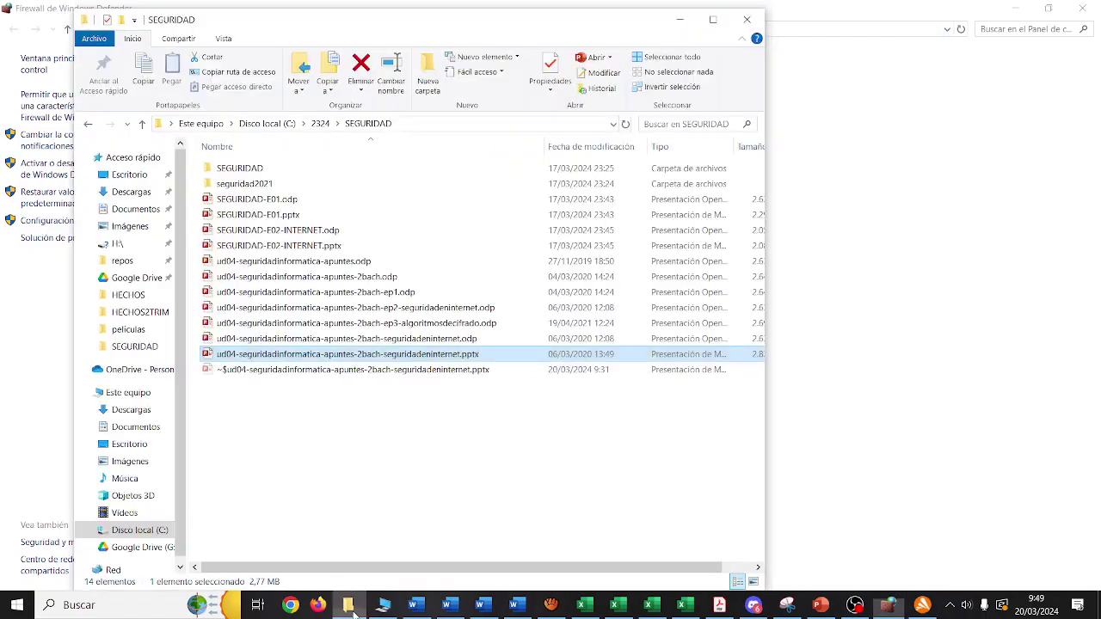
left_click(351, 607)
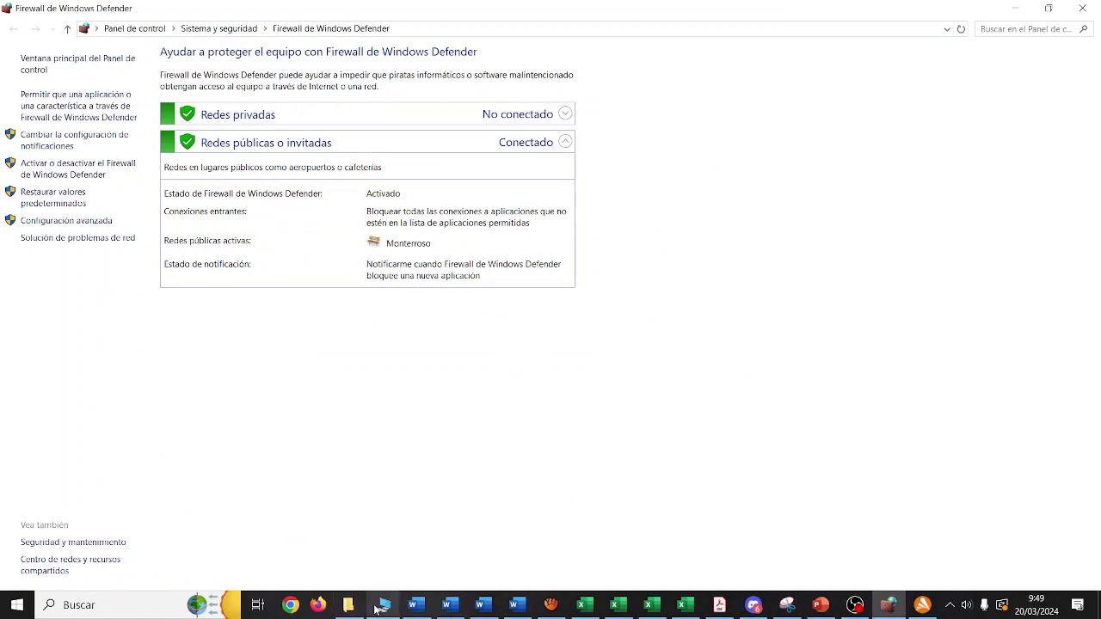
left_click(318, 606)
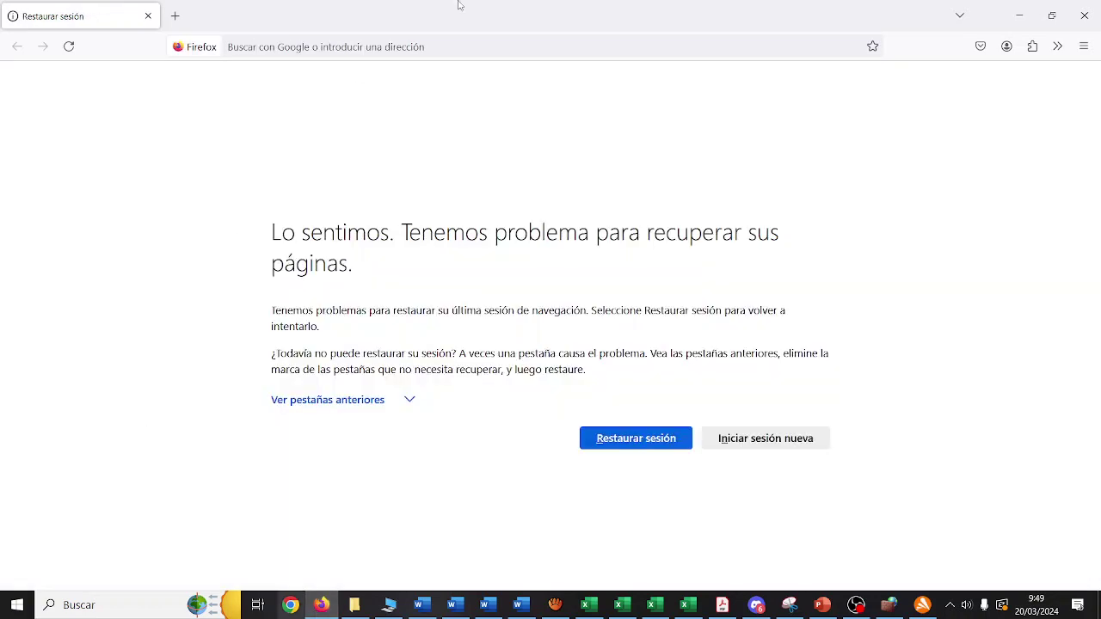
left_click(1083, 47)
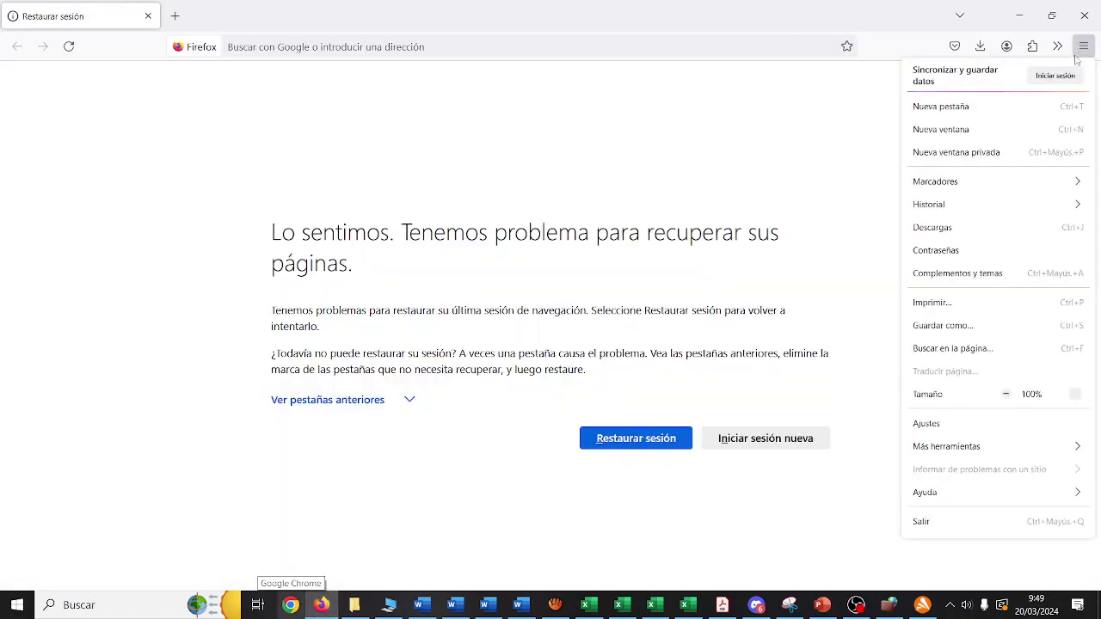
left_click(1003, 204)
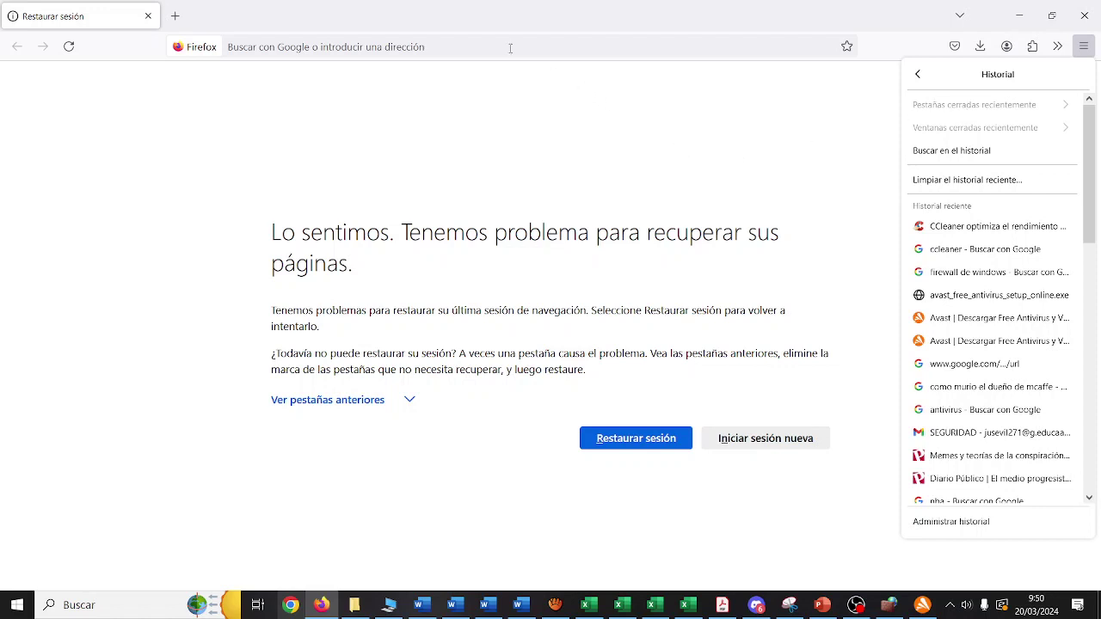
Close the history list and restore the previous Firefox browsing session with its tabs
left_click(559, 47)
left_click(563, 387)
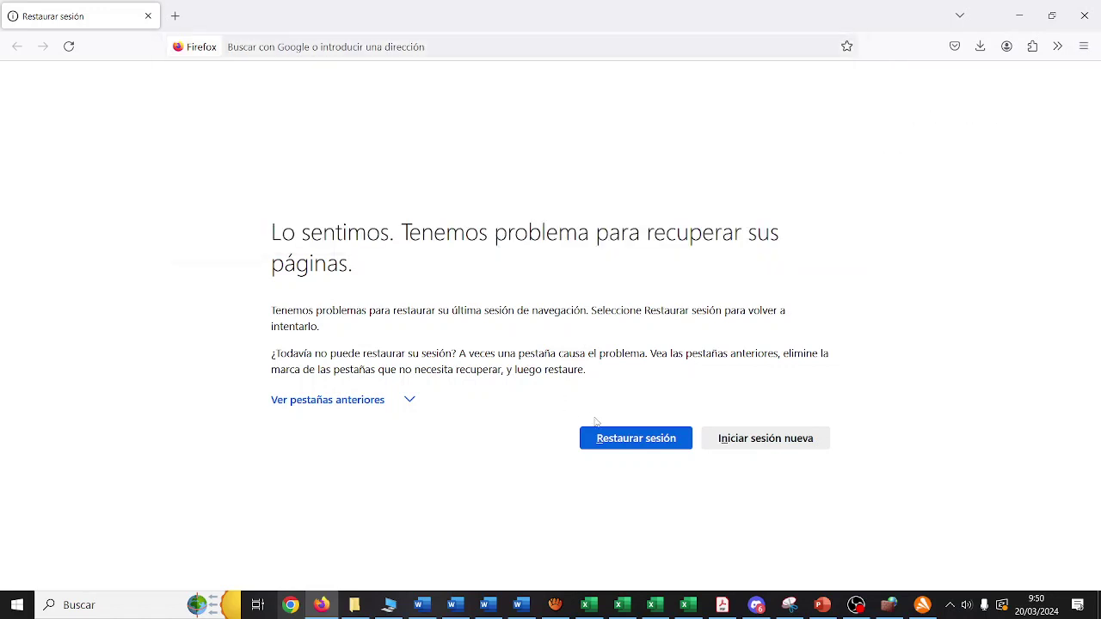
left_click(625, 440)
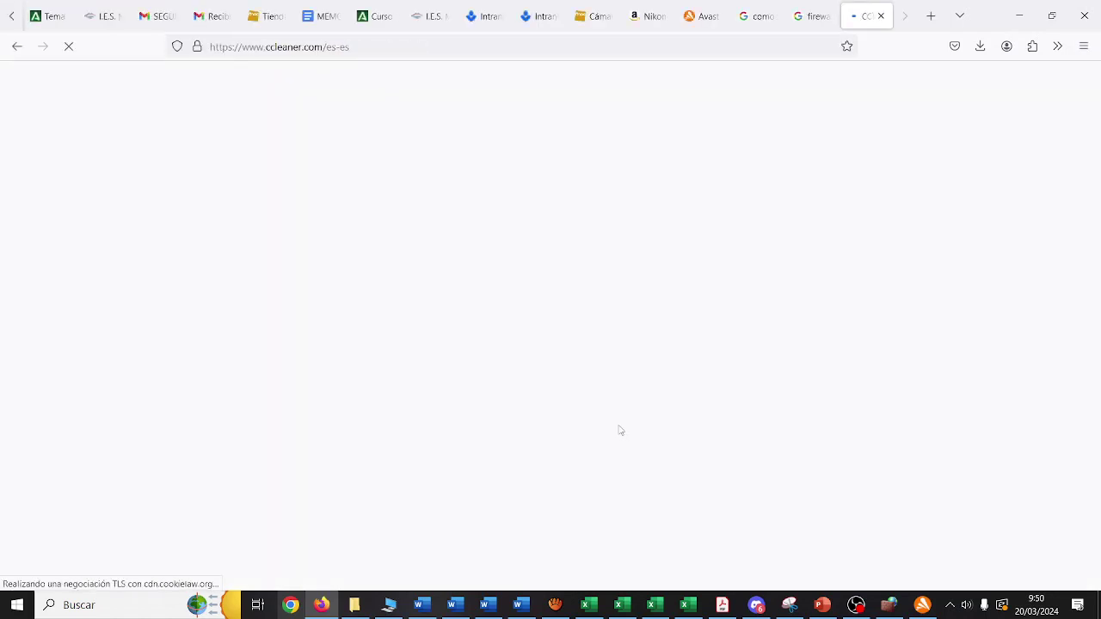